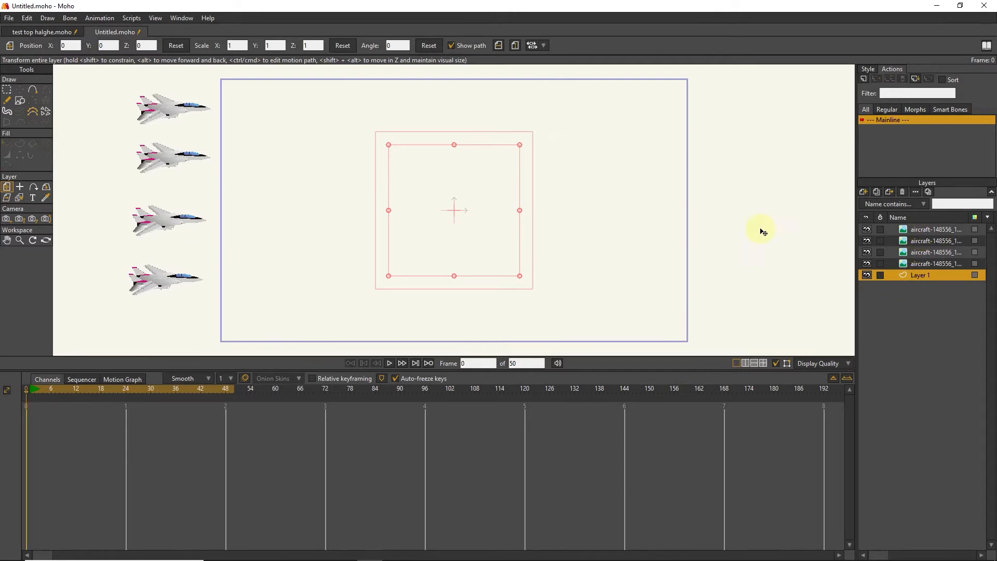
Select all four aircraft image layers together and set a starting position keyframe for them at frame 1
{"action": "left_click", "coordinate": [904, 229]}
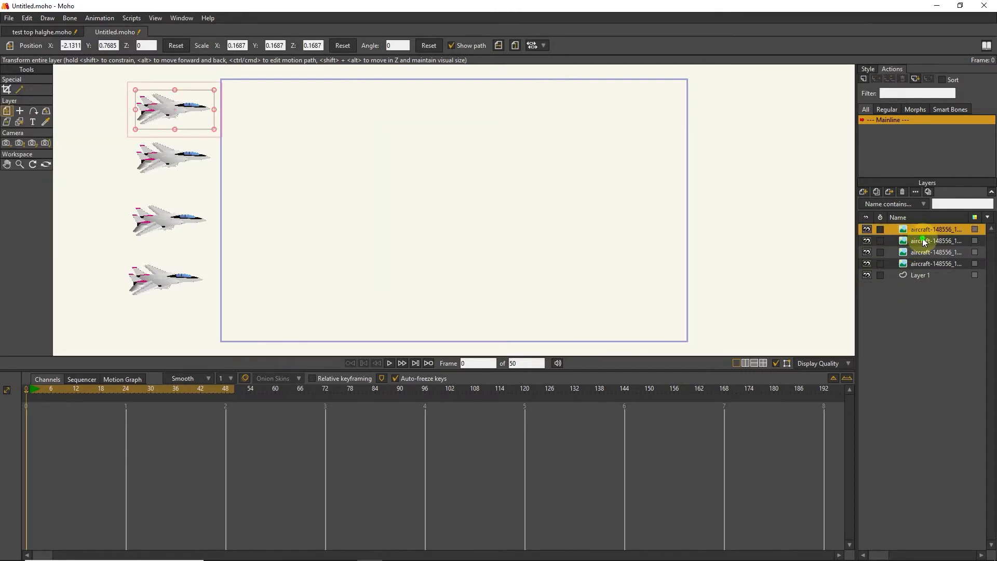
{"action": "left_click", "coordinate": [923, 240], "text": "ctrl"}
{"action": "left_click", "coordinate": [927, 251], "text": "ctrl"}
{"action": "left_click", "coordinate": [914, 263], "text": "ctrl"}
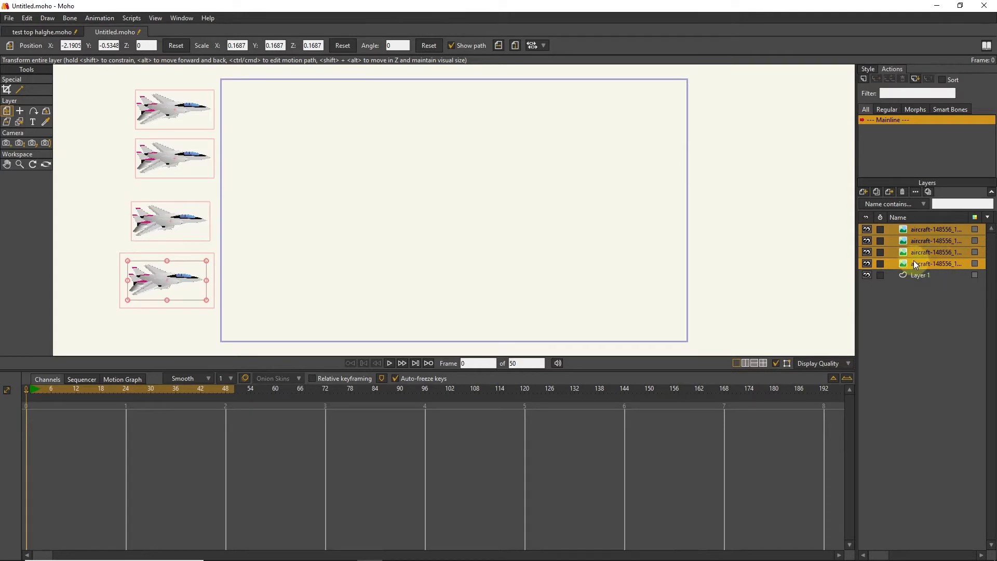
{"action": "left_click", "coordinate": [30, 392]}
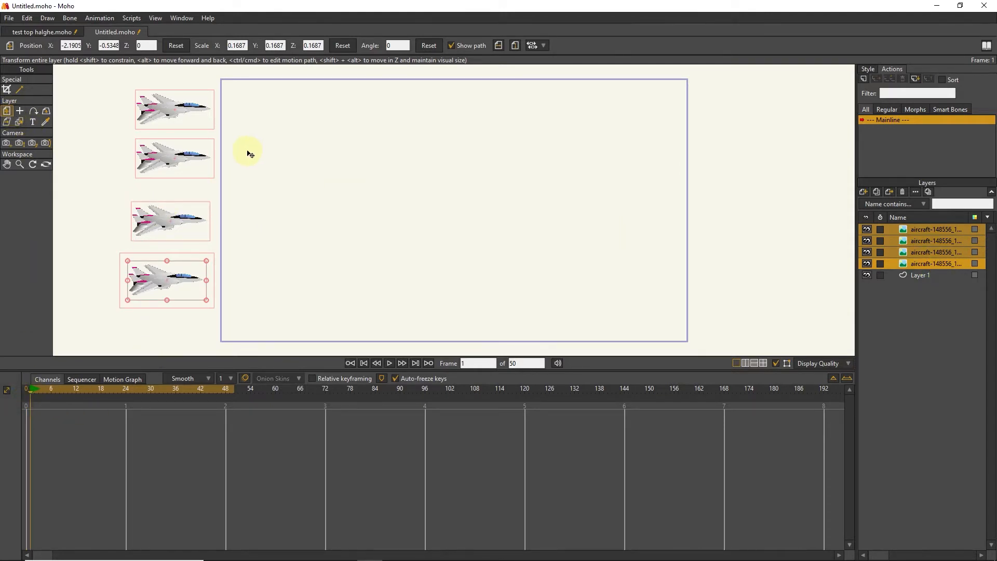
{"action": "left_click", "coordinate": [167, 156]}
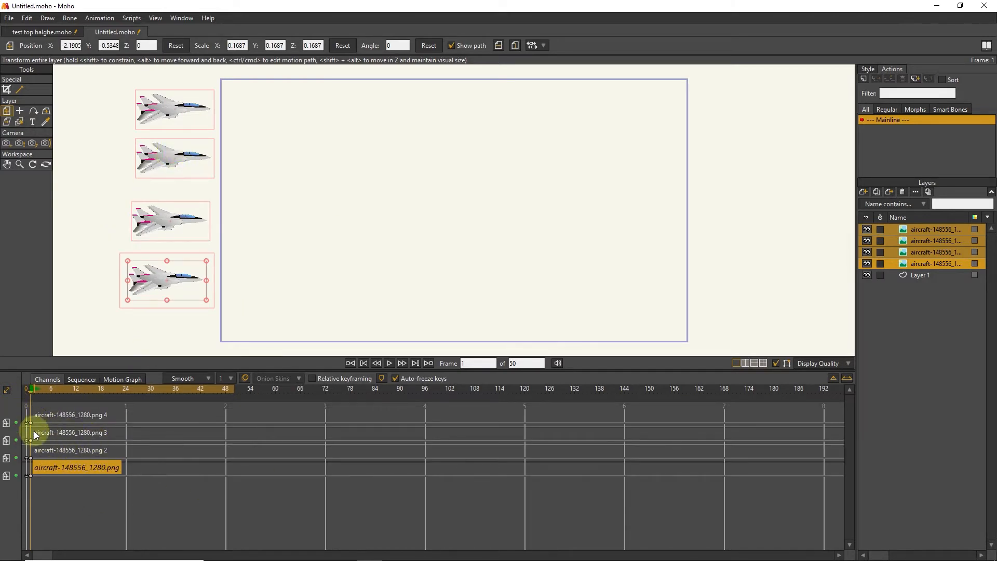
At frame 48, move the four selected aircraft horizontally across the canvas, bringing the bottom aircraft to about X 1.32
{"action": "left_click_drag", "start_coordinate": [29, 391], "coordinate": [220, 395]}
{"action": "key", "text": "shift"}
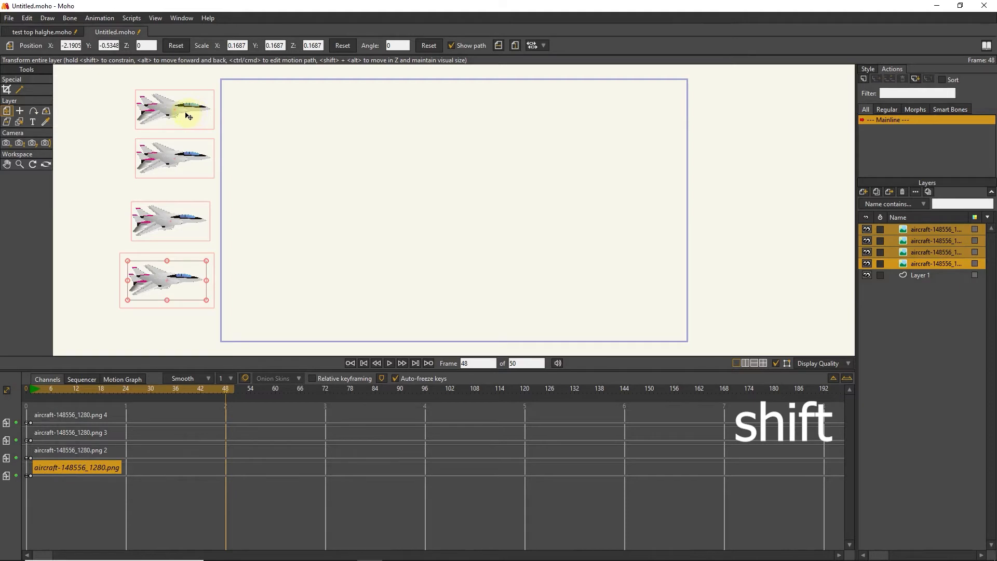
{"action": "left_click_drag", "start_coordinate": [188, 116], "coordinate": [636, 151]}
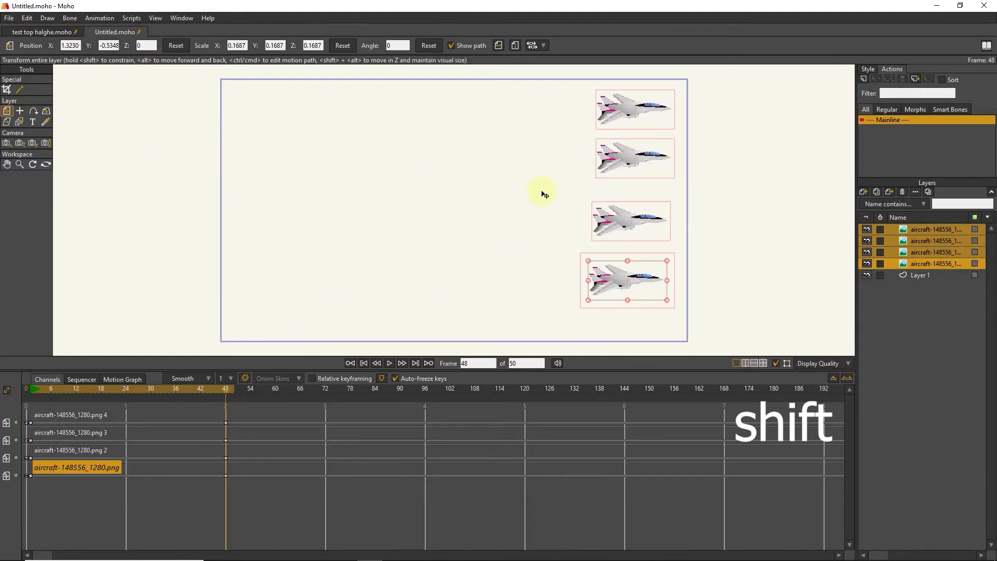
Play back the movement of the four aircraft and return the timeline to frame 0
{"action": "left_click_drag", "start_coordinate": [226, 396], "coordinate": [42, 392]}
{"action": "left_click", "coordinate": [390, 363]}
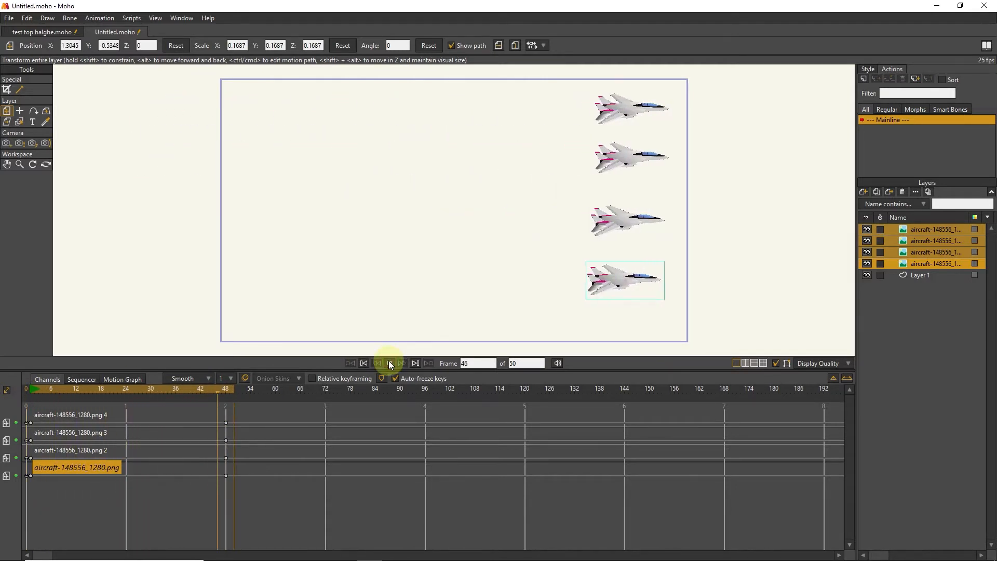
{"action": "left_click", "coordinate": [390, 364]}
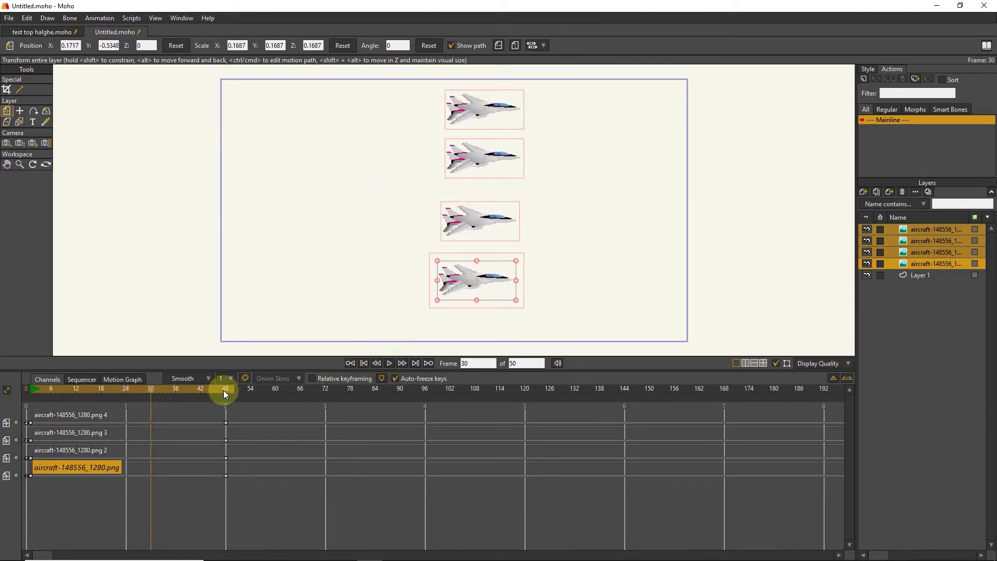
{"action": "left_click_drag", "start_coordinate": [157, 389], "coordinate": [16, 404]}
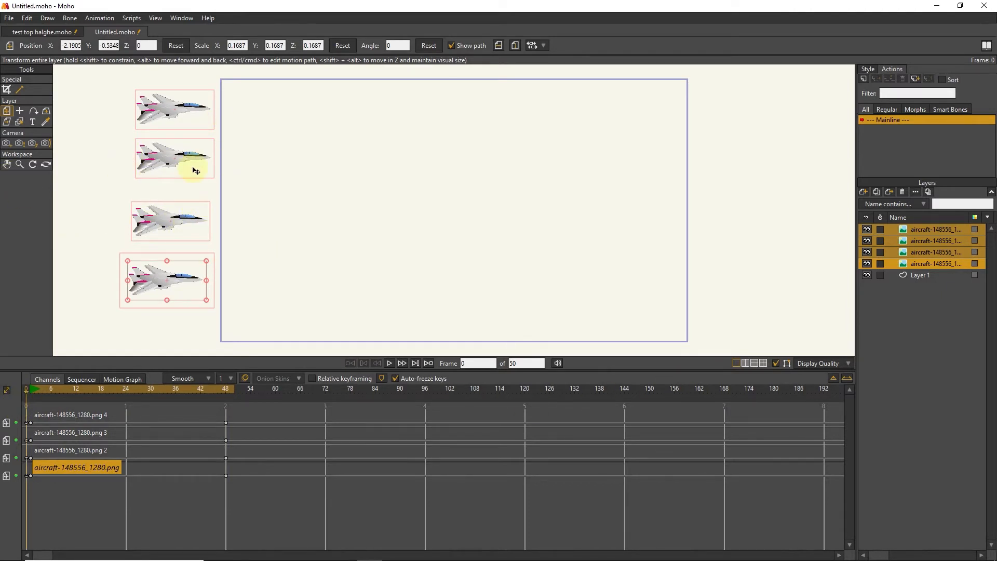
Set the interpolation of all of the topmost aircraft's movement keyframes to Ease In
{"action": "left_click", "coordinate": [918, 228]}
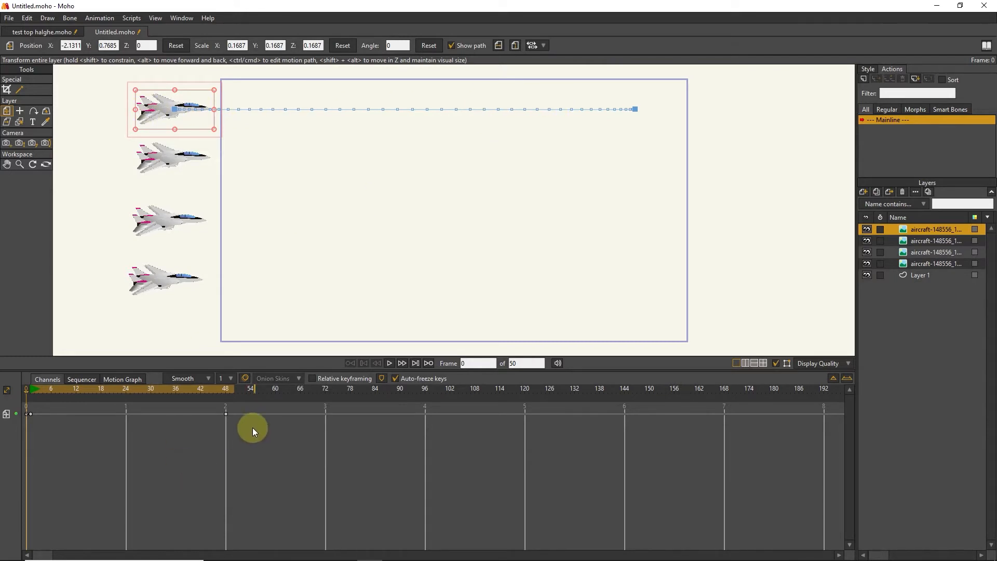
{"action": "left_click_drag", "start_coordinate": [252, 444], "coordinate": [17, 389]}
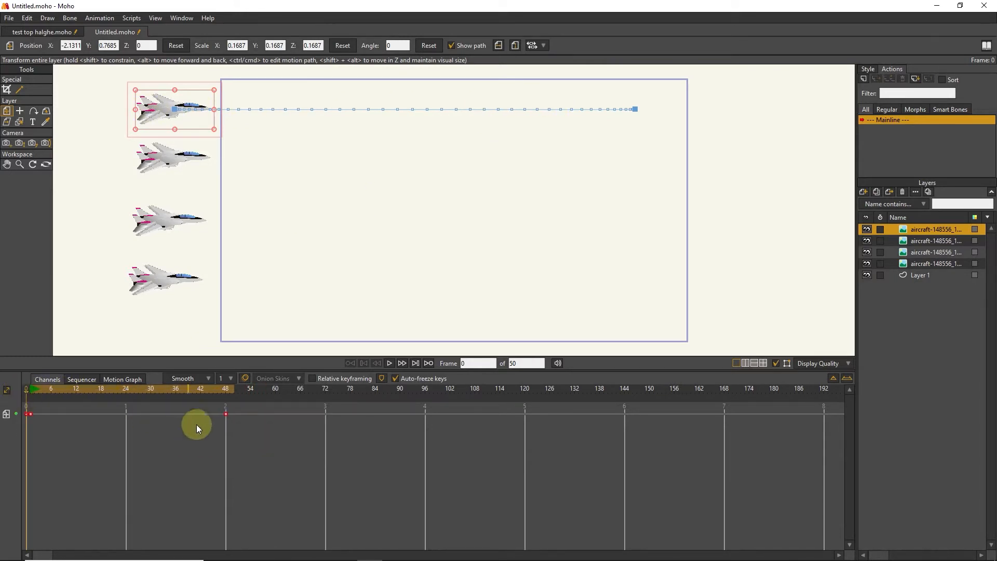
{"action": "right_click", "coordinate": [226, 413]}
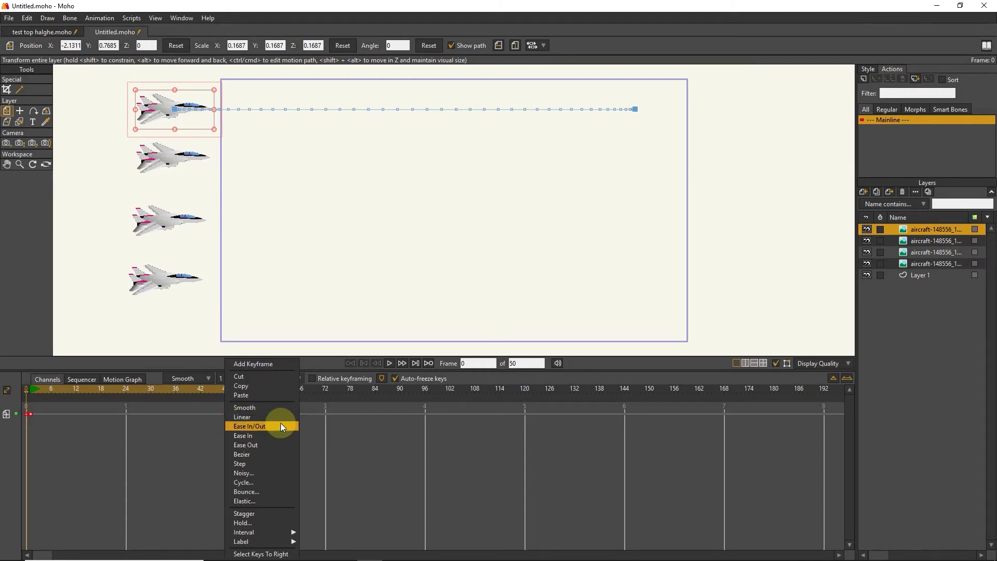
{"action": "left_click", "coordinate": [245, 435]}
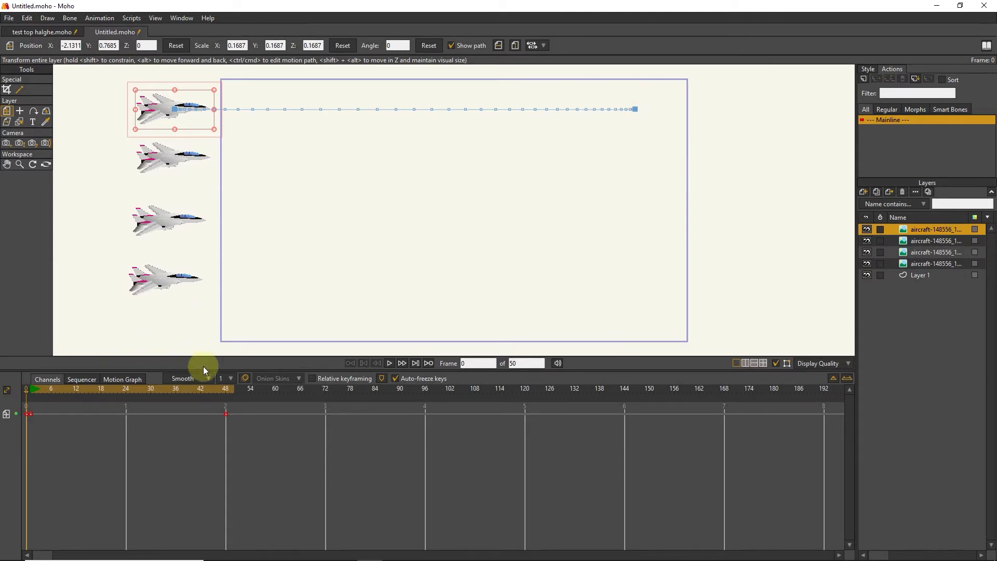
Set the interpolation of all of the second aircraft's movement keyframes to Ease Out
{"action": "left_click", "coordinate": [917, 241]}
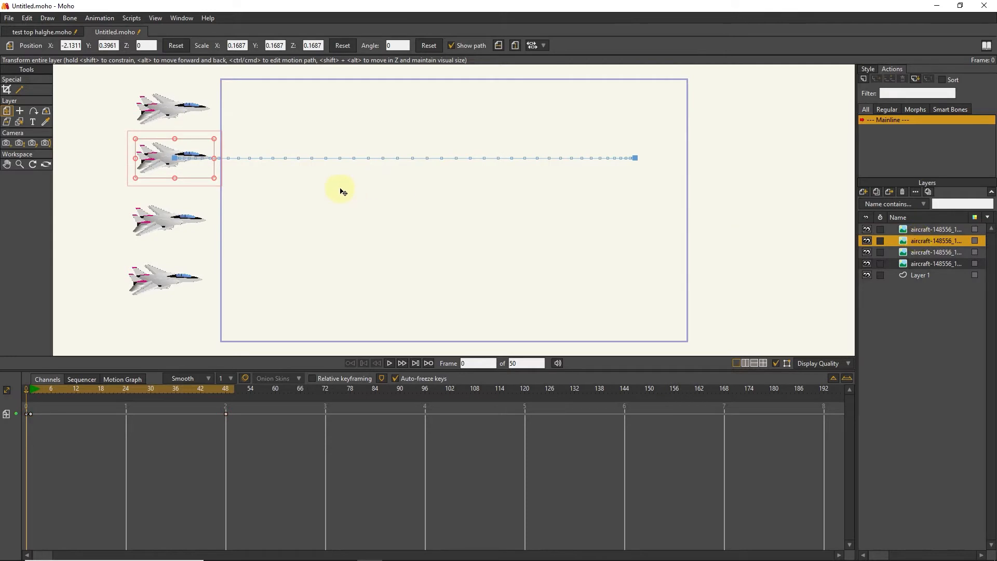
{"action": "left_click_drag", "start_coordinate": [284, 448], "coordinate": [3, 370]}
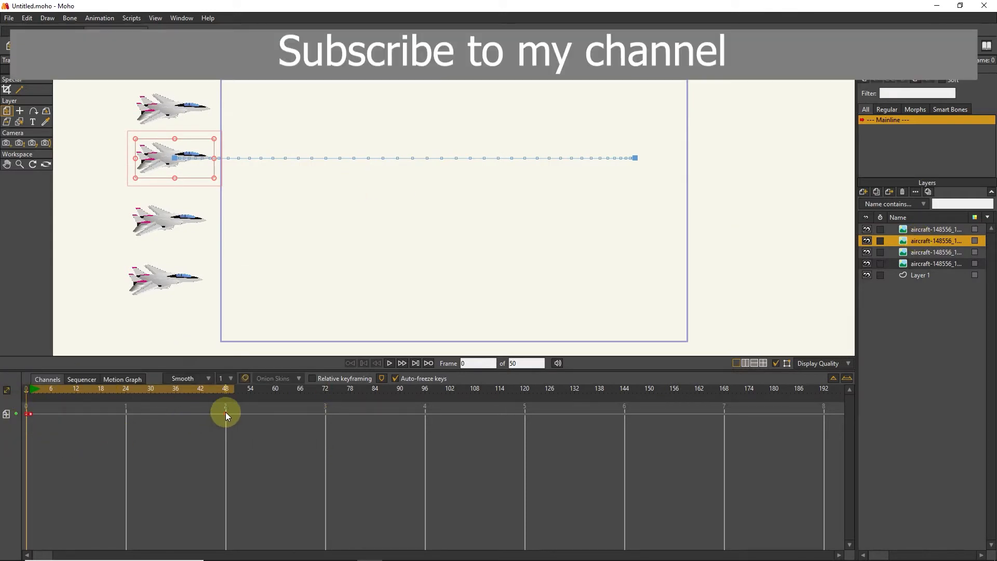
{"action": "right_click", "coordinate": [225, 412]}
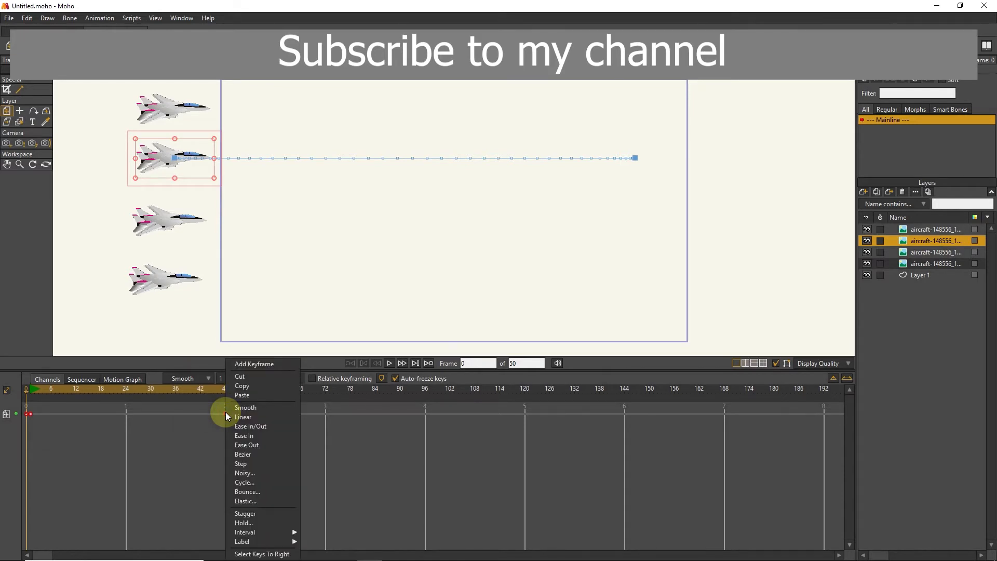
{"action": "left_click", "coordinate": [270, 445]}
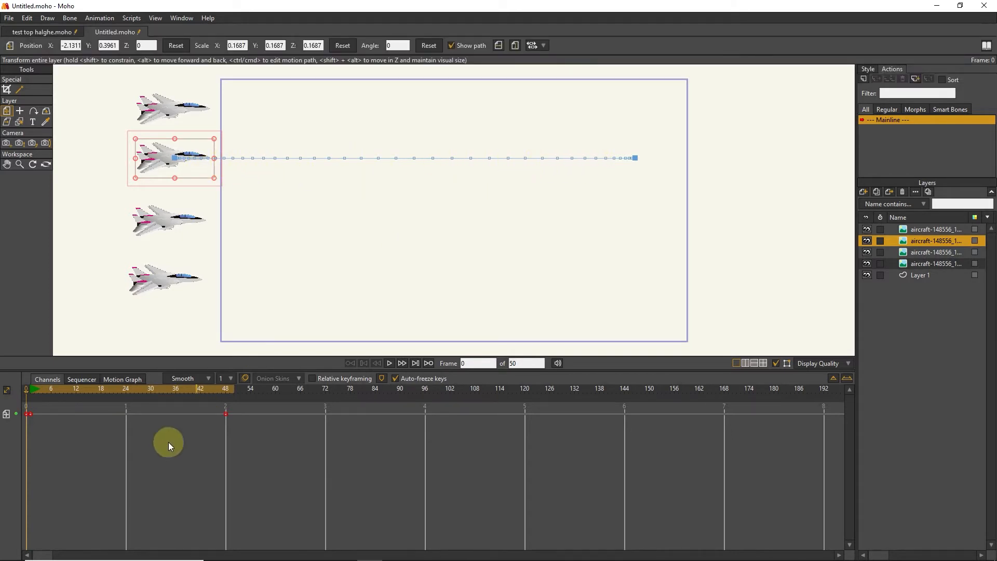
Go to frame 1 and set the third aircraft's movement keyframes to Ease In/Out interpolation
{"action": "left_click", "coordinate": [30, 394]}
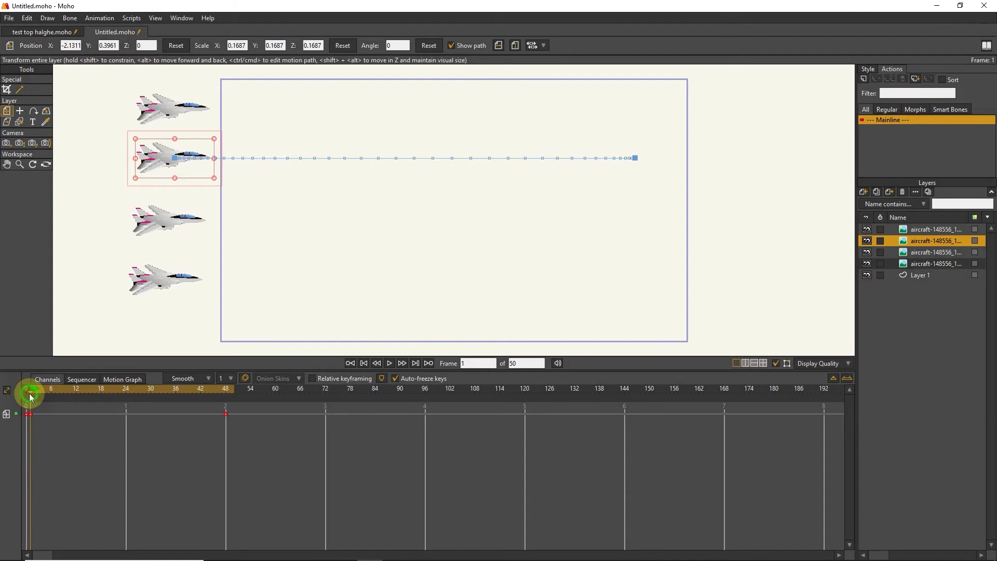
{"action": "left_click", "coordinate": [920, 251]}
{"action": "left_click_drag", "start_coordinate": [300, 426], "coordinate": [20, 371]}
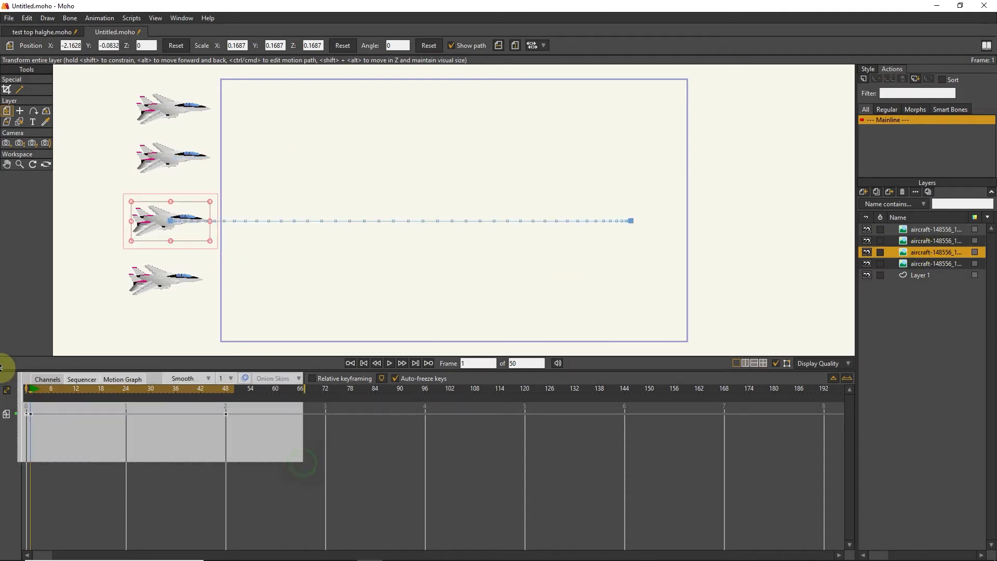
{"action": "right_click", "coordinate": [226, 413]}
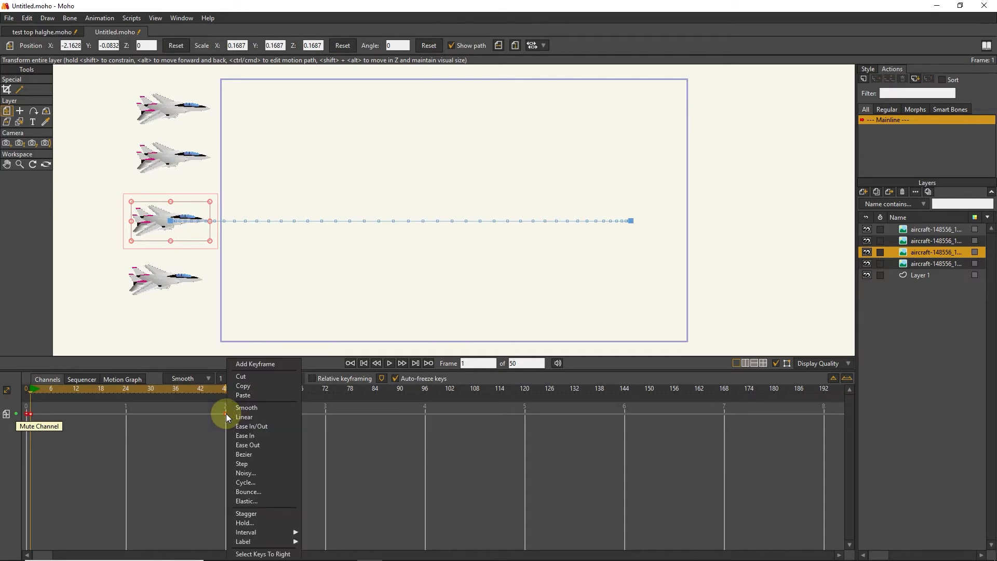
{"action": "left_click", "coordinate": [250, 426]}
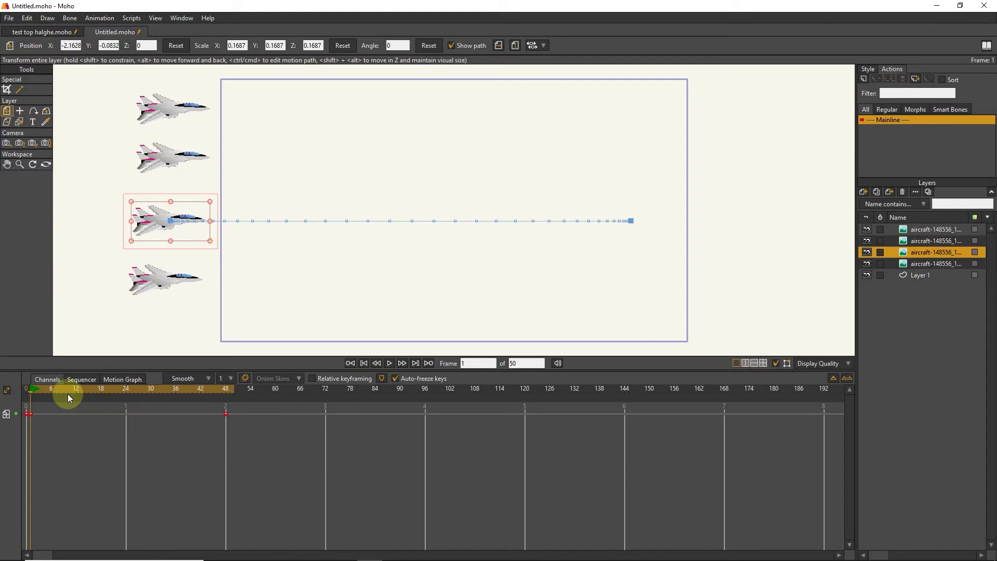
Set the interpolation of all of the bottom aircraft's movement keyframes to Linear
{"action": "left_click", "coordinate": [912, 264]}
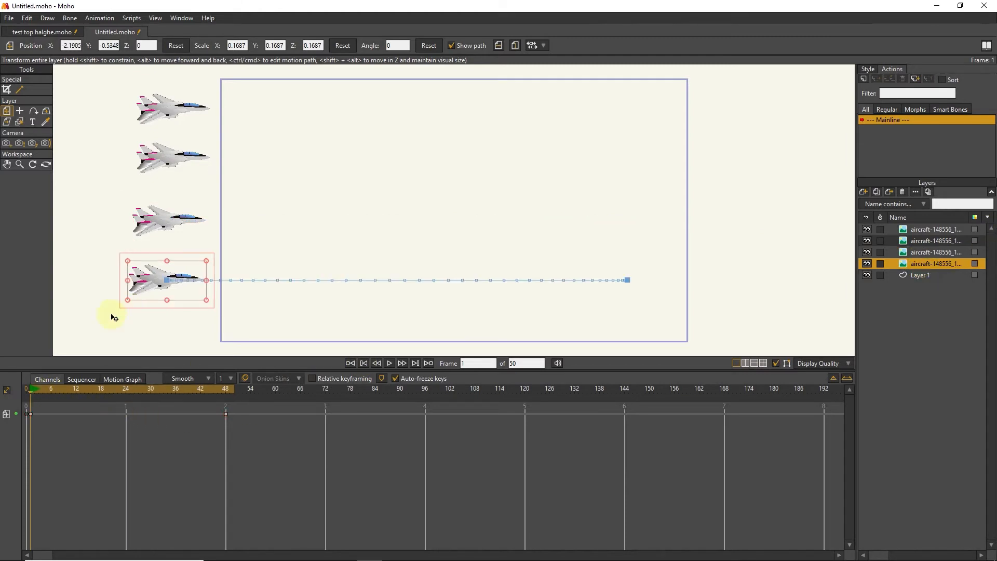
{"action": "left_click_drag", "start_coordinate": [257, 422], "coordinate": [5, 364]}
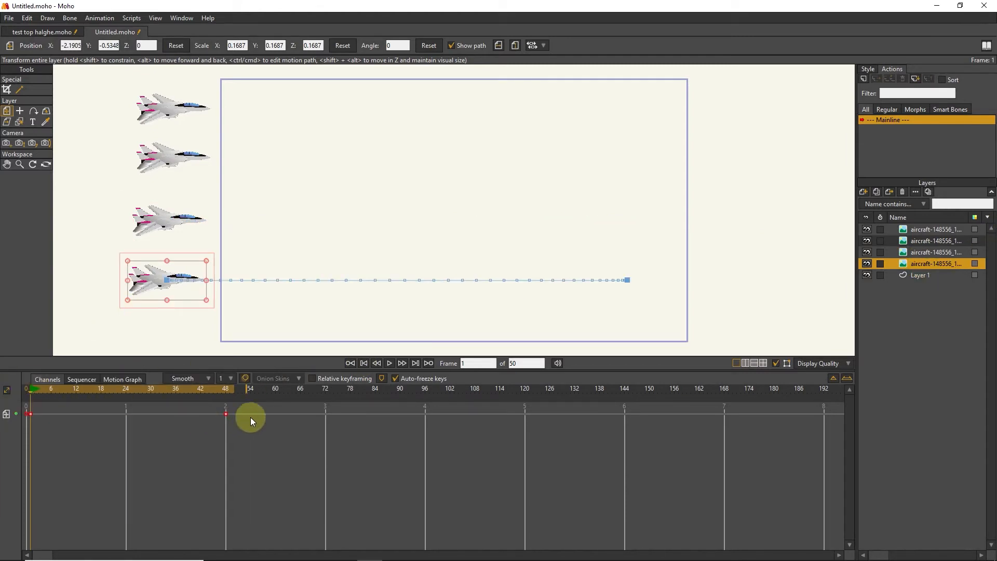
{"action": "right_click", "coordinate": [225, 414]}
{"action": "left_click", "coordinate": [210, 434]}
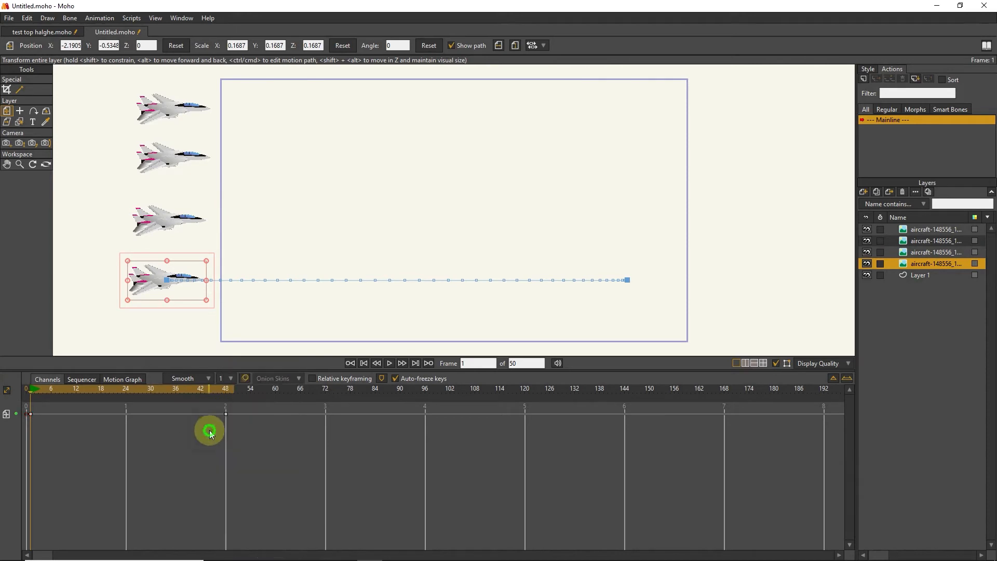
{"action": "left_click_drag", "start_coordinate": [260, 431], "coordinate": [4, 376]}
{"action": "right_click", "coordinate": [226, 414]}
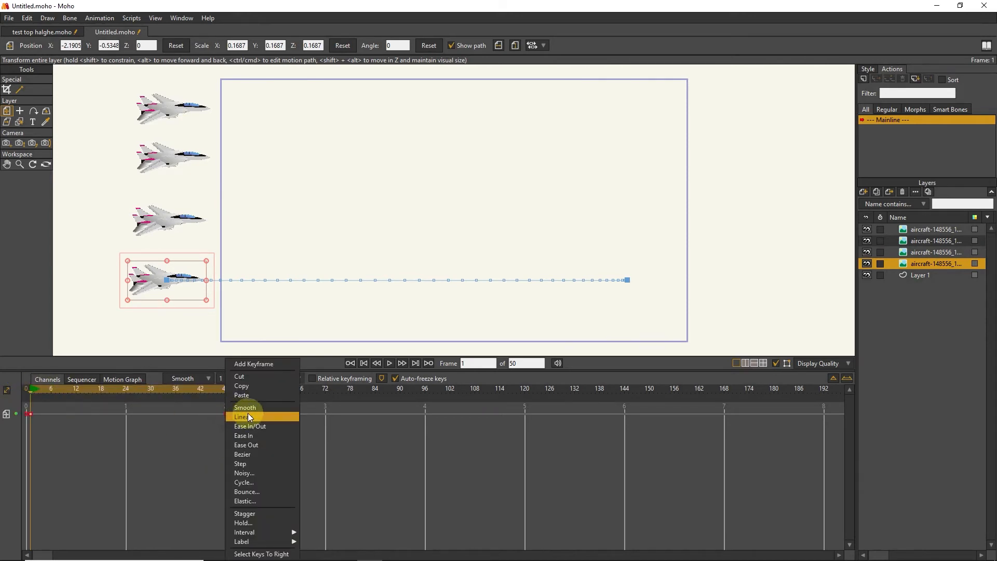
{"action": "left_click", "coordinate": [247, 415]}
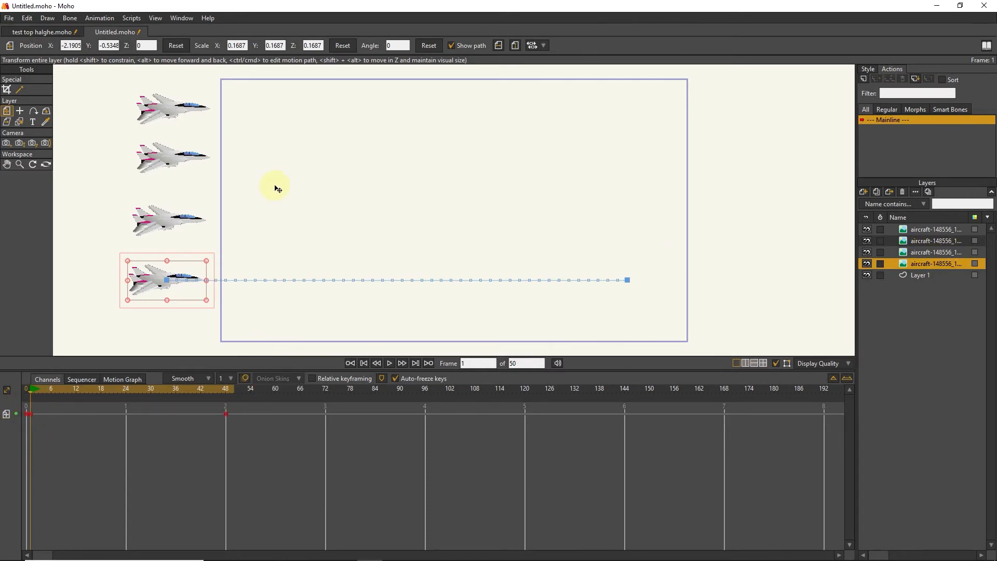
Play the animation and scrub between frames 1 and 22 to compare the motion paths of the top two aircraft
{"action": "left_click", "coordinate": [390, 362]}
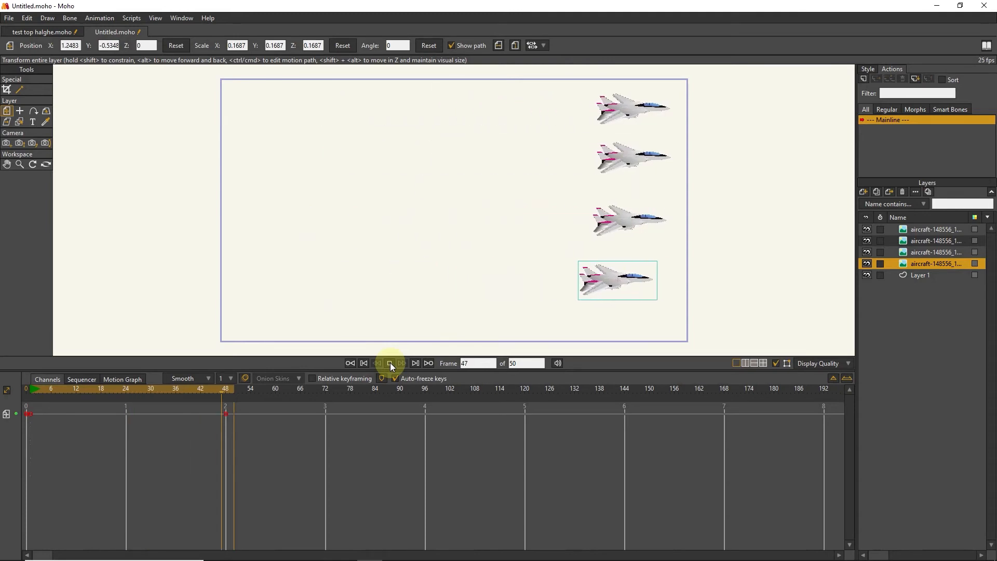
{"action": "left_click", "coordinate": [390, 362]}
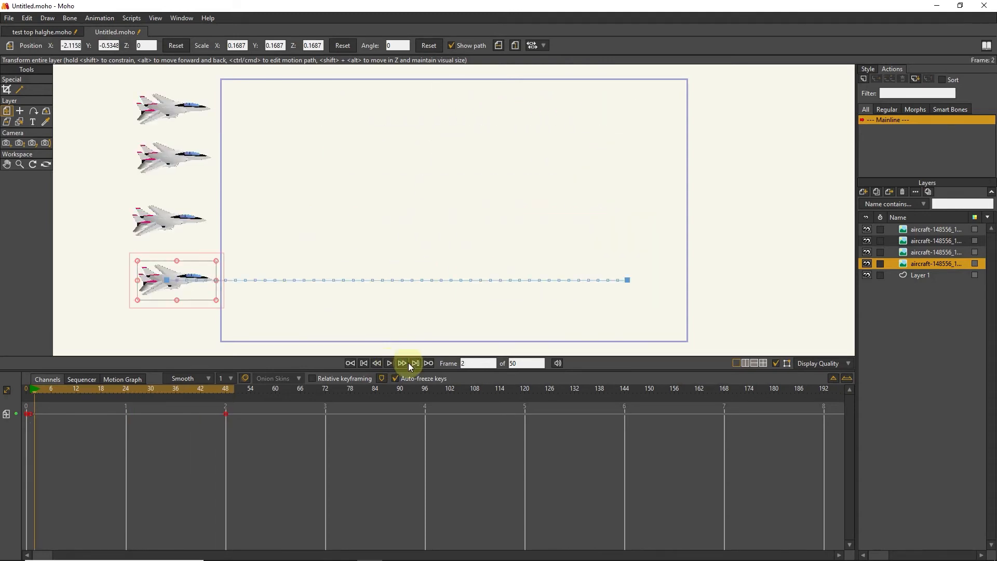
{"action": "left_click", "coordinate": [882, 229]}
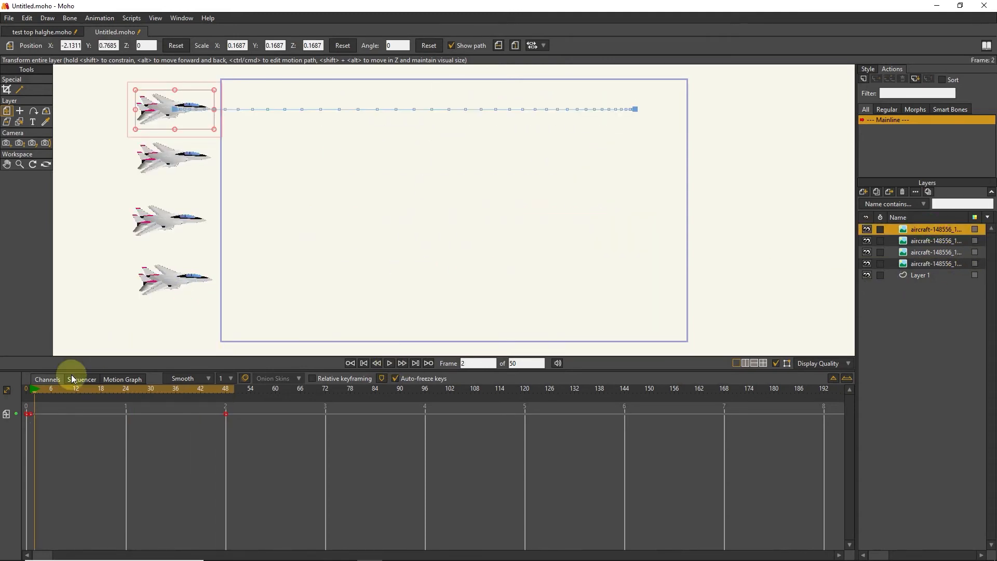
{"action": "left_click_drag", "start_coordinate": [32, 392], "coordinate": [30, 416]}
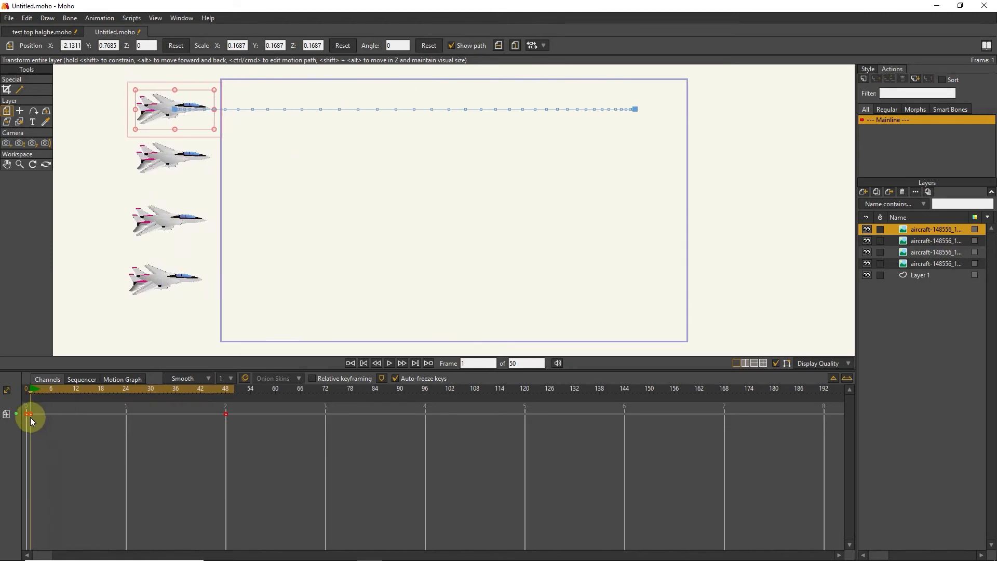
{"action": "left_click", "coordinate": [922, 241]}
{"action": "left_click_drag", "start_coordinate": [32, 393], "coordinate": [118, 403]}
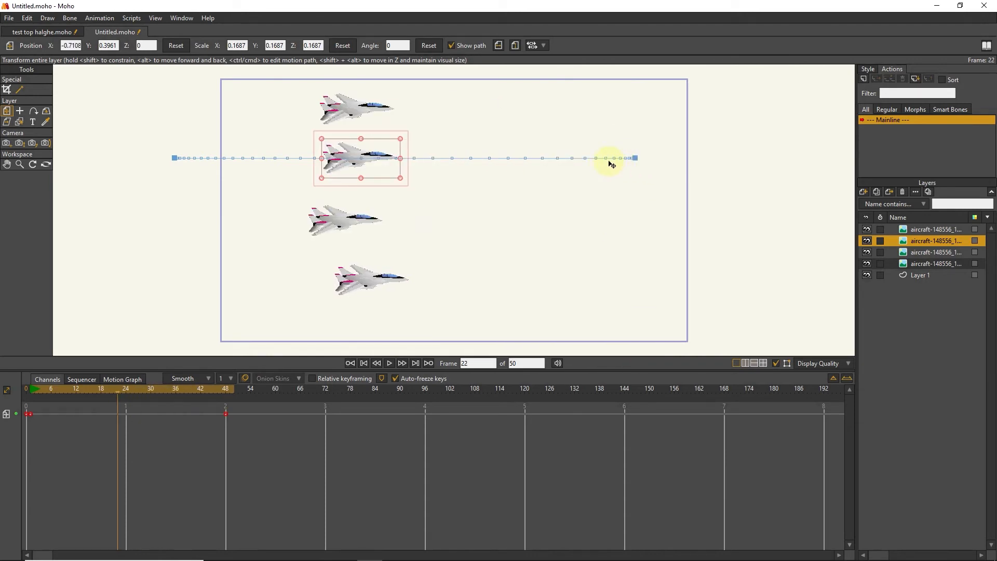
{"action": "left_click_drag", "start_coordinate": [121, 393], "coordinate": [28, 393]}
Scrub the timeline to examine the motion paths and spacing of the third and bottom aircraft, ending at frame 0
{"action": "left_click", "coordinate": [905, 252]}
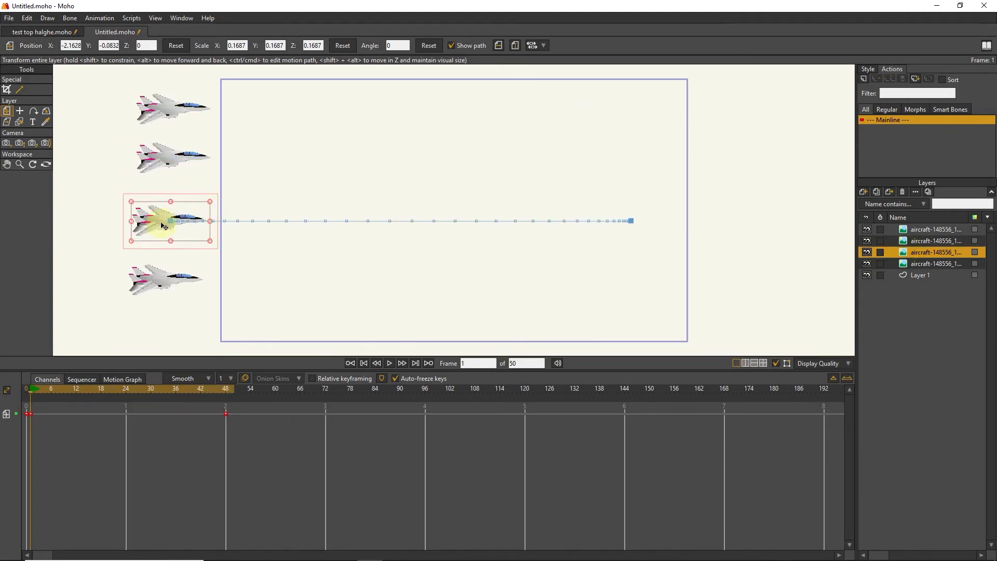
{"action": "left_click", "coordinate": [34, 412]}
{"action": "mouse_move", "coordinate": [29, 391]}
{"action": "left_mouse_down"}
{"action": "mouse_move", "coordinate": [64, 399]}
{"action": "mouse_move", "coordinate": [33, 402]}
{"action": "left_mouse_up"}
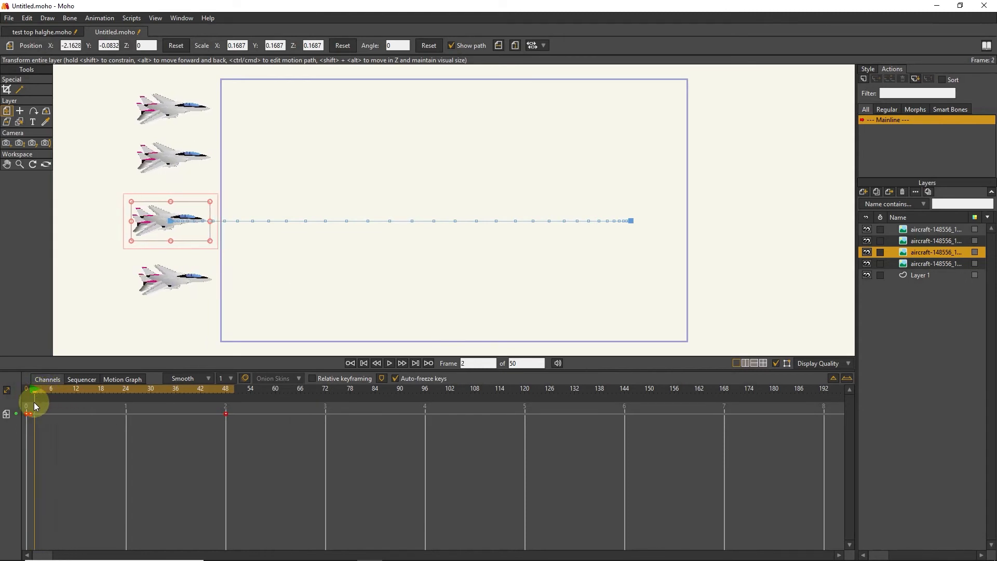
{"action": "left_click", "coordinate": [26, 413]}
{"action": "mouse_move", "coordinate": [28, 397]}
{"action": "left_mouse_down"}
{"action": "mouse_move", "coordinate": [222, 420]}
{"action": "mouse_move", "coordinate": [201, 424]}
{"action": "mouse_move", "coordinate": [218, 419]}
{"action": "mouse_move", "coordinate": [230, 395]}
{"action": "mouse_move", "coordinate": [40, 402]}
{"action": "left_mouse_up"}
{"action": "left_click", "coordinate": [908, 263]}
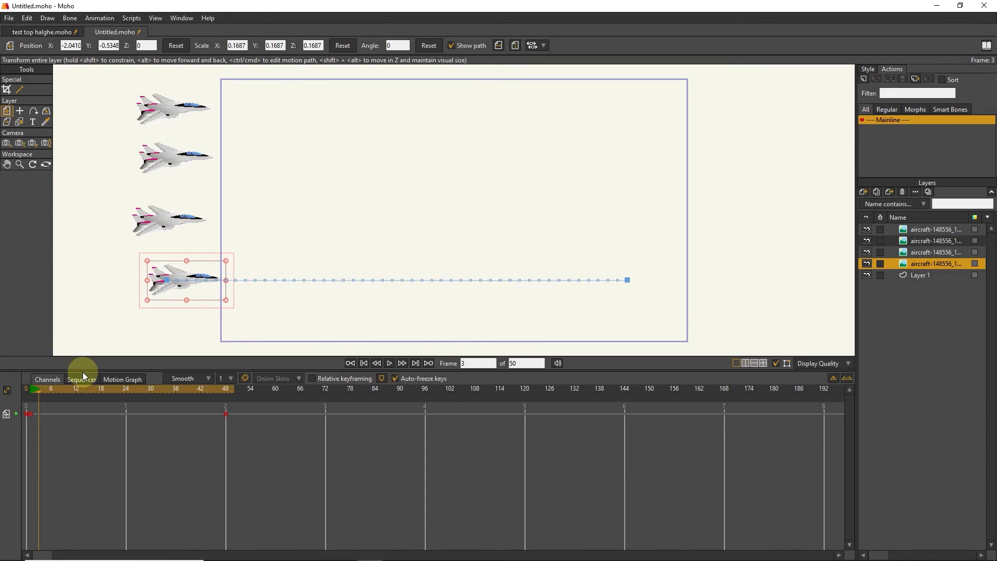
{"action": "left_click_drag", "start_coordinate": [39, 387], "coordinate": [214, 393]}
{"action": "left_click_drag", "start_coordinate": [111, 396], "coordinate": [26, 394]}
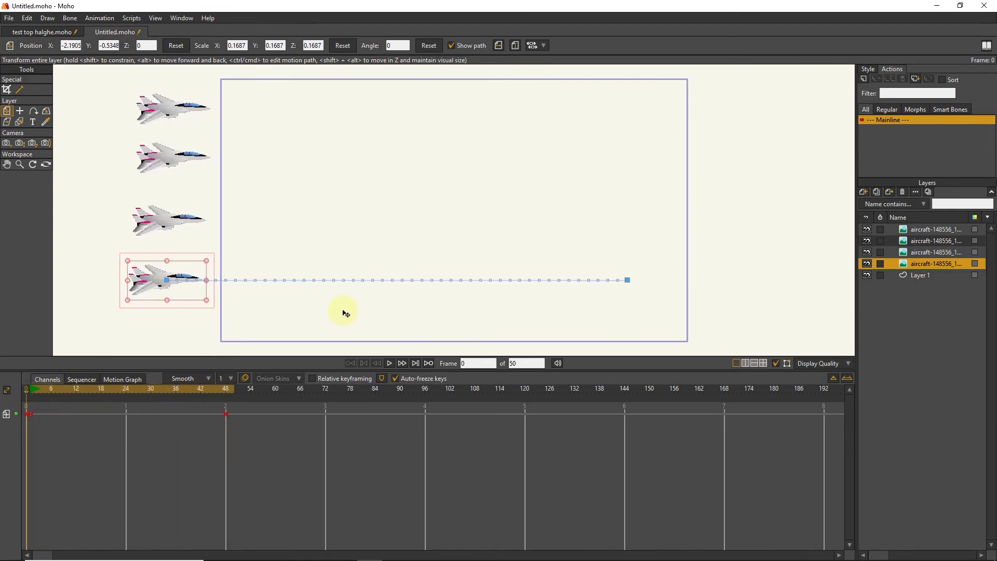
Play the animation to compare how the four aircraft move across the canvas, and stop playback
{"action": "left_click", "coordinate": [389, 363]}
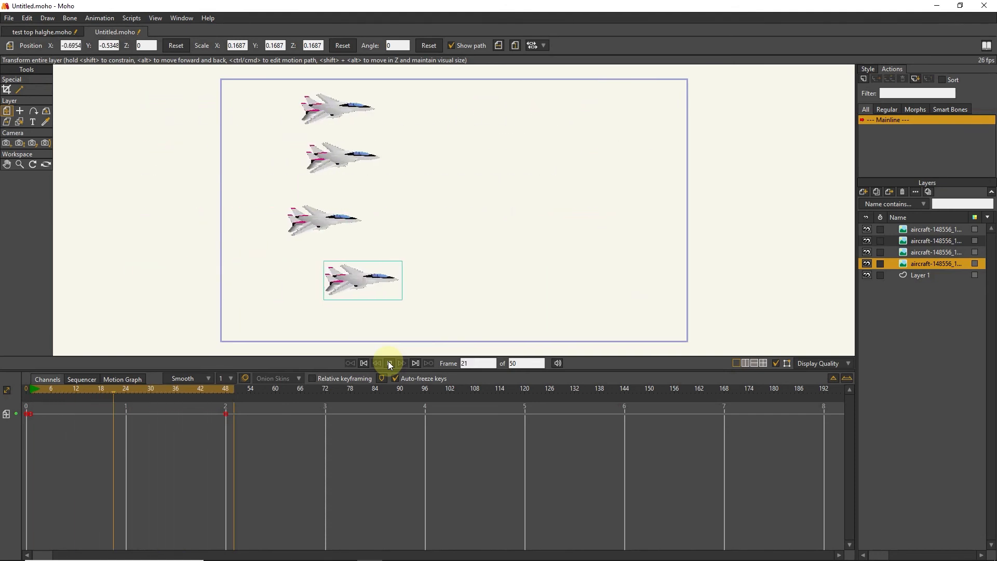
{"action": "left_click", "coordinate": [390, 363]}
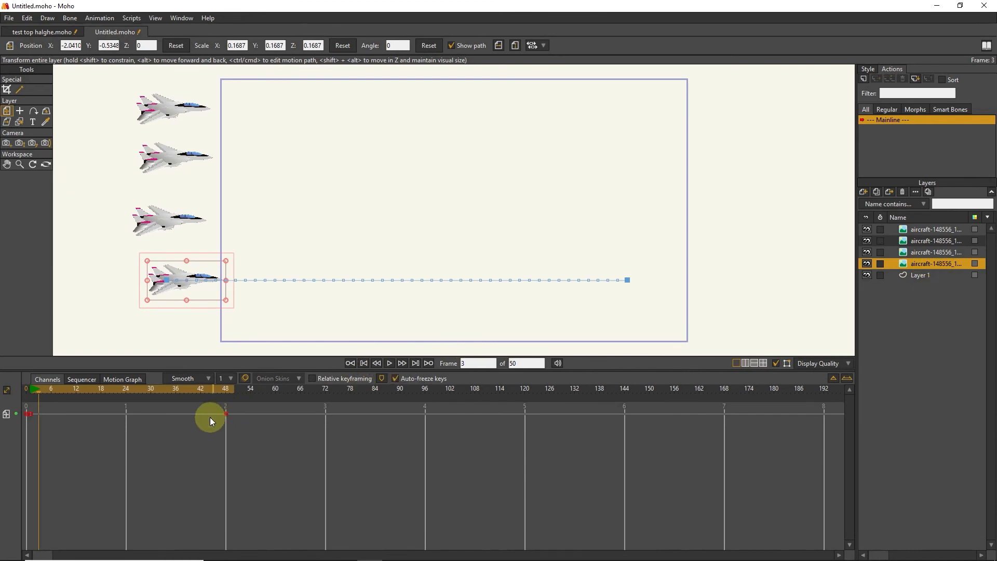
Set the interpolation of all of the bottom aircraft's movement keyframes to Bezier
{"action": "left_click_drag", "start_coordinate": [262, 450], "coordinate": [20, 400]}
{"action": "right_click", "coordinate": [224, 413]}
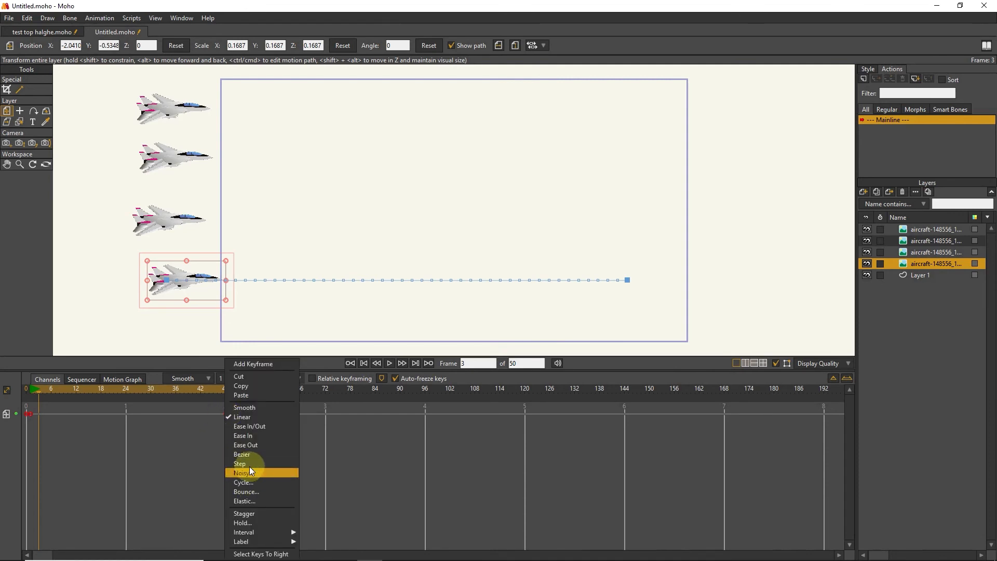
{"action": "left_click", "coordinate": [251, 453]}
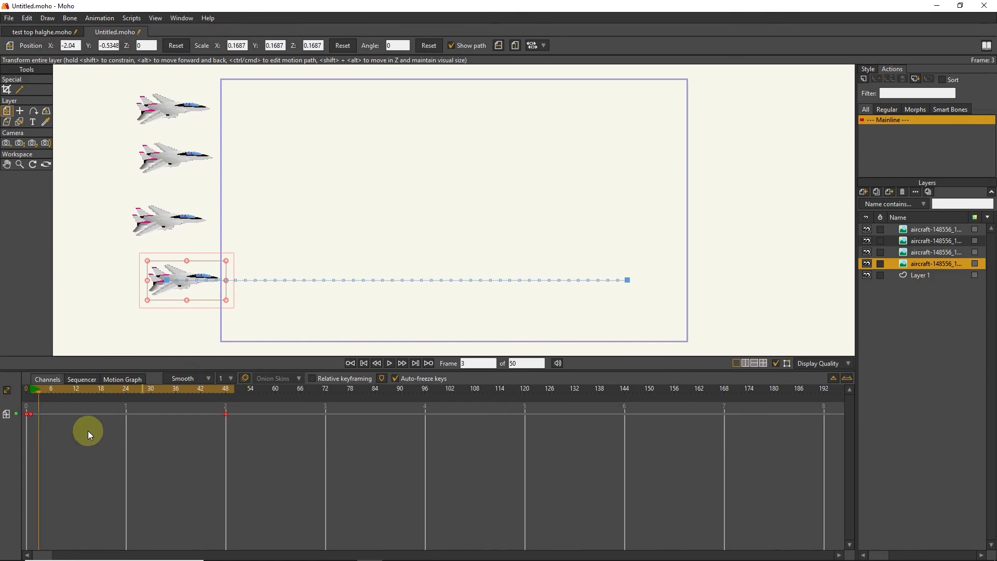
Display the bottom aircraft's movement curves as a motion graph and bend the red curve, with handles near frames 19 and 45, for accelerating motion
{"action": "left_click", "coordinate": [120, 379]}
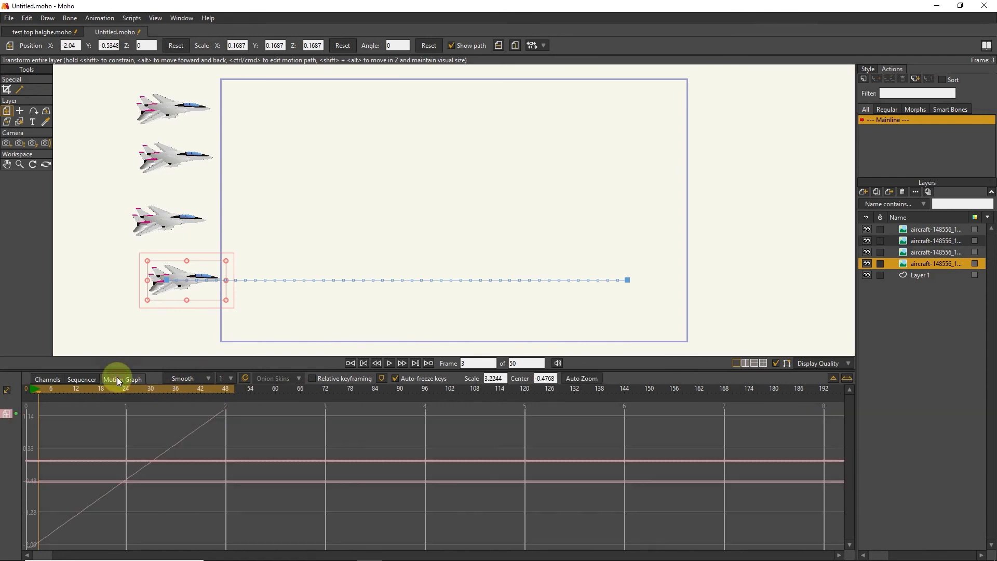
{"action": "left_click", "coordinate": [7, 414]}
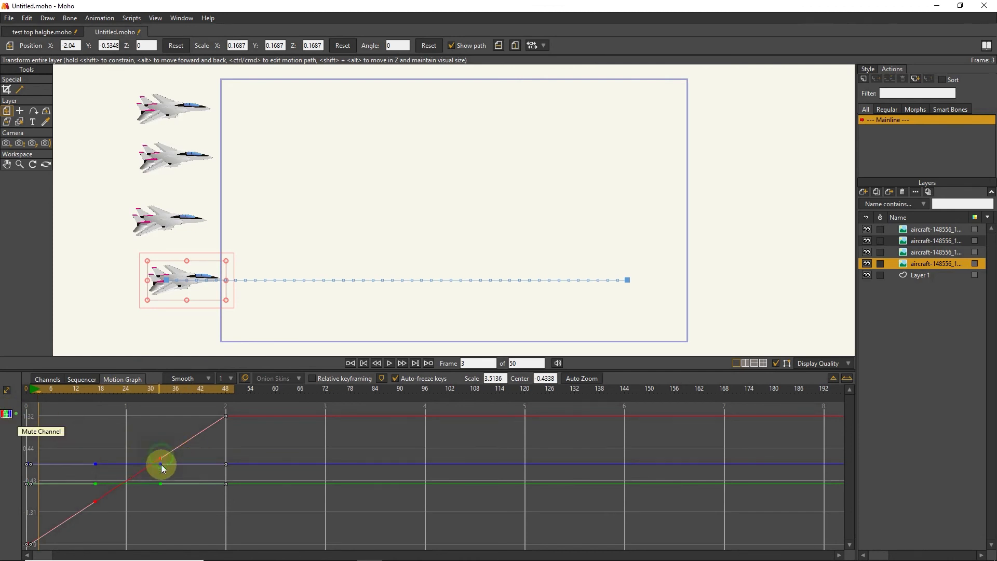
{"action": "mouse_move", "coordinate": [159, 458]}
{"action": "left_mouse_down"}
{"action": "mouse_move", "coordinate": [161, 467]}
{"action": "mouse_move", "coordinate": [161, 424]}
{"action": "mouse_move", "coordinate": [172, 460]}
{"action": "mouse_move", "coordinate": [156, 423]}
{"action": "mouse_move", "coordinate": [127, 441]}
{"action": "mouse_move", "coordinate": [167, 462]}
{"action": "mouse_move", "coordinate": [142, 425]}
{"action": "mouse_move", "coordinate": [207, 469]}
{"action": "mouse_move", "coordinate": [142, 428]}
{"action": "mouse_move", "coordinate": [200, 461]}
{"action": "left_mouse_up"}
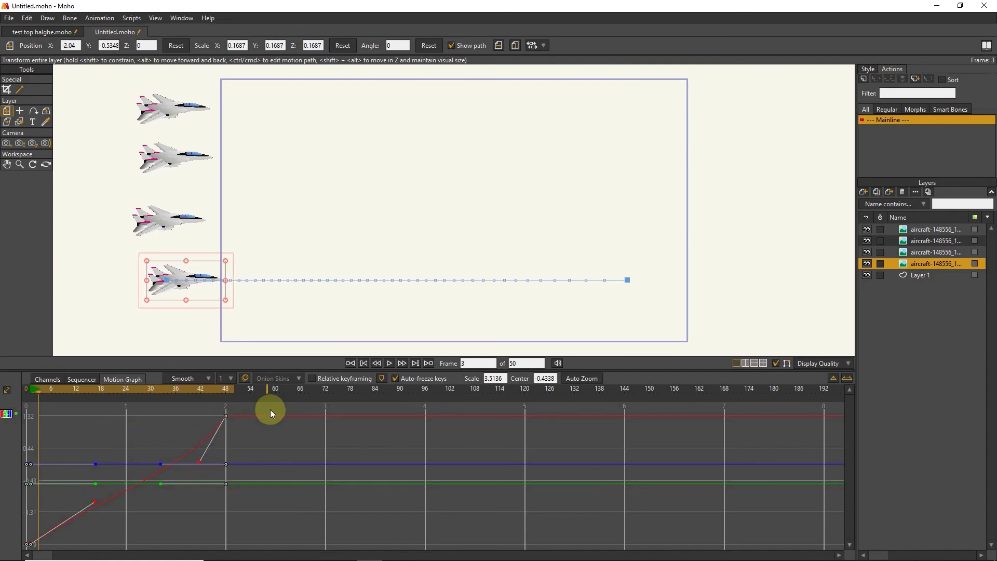
{"action": "left_click", "coordinate": [95, 503]}
{"action": "left_click_drag", "start_coordinate": [94, 505], "coordinate": [104, 536]}
{"action": "left_click", "coordinate": [200, 461]}
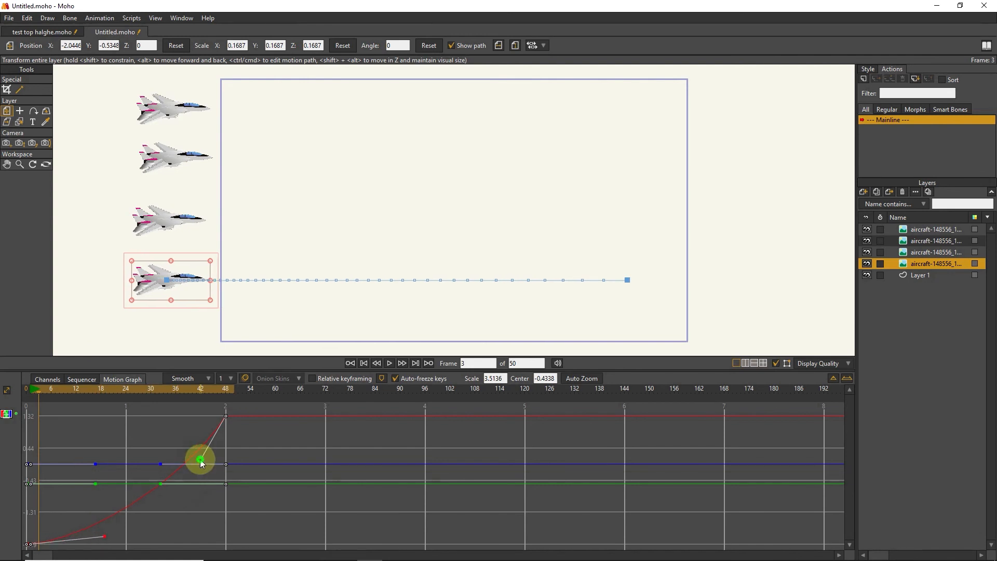
{"action": "left_click_drag", "start_coordinate": [198, 461], "coordinate": [211, 464]}
{"action": "left_click", "coordinate": [881, 252]}
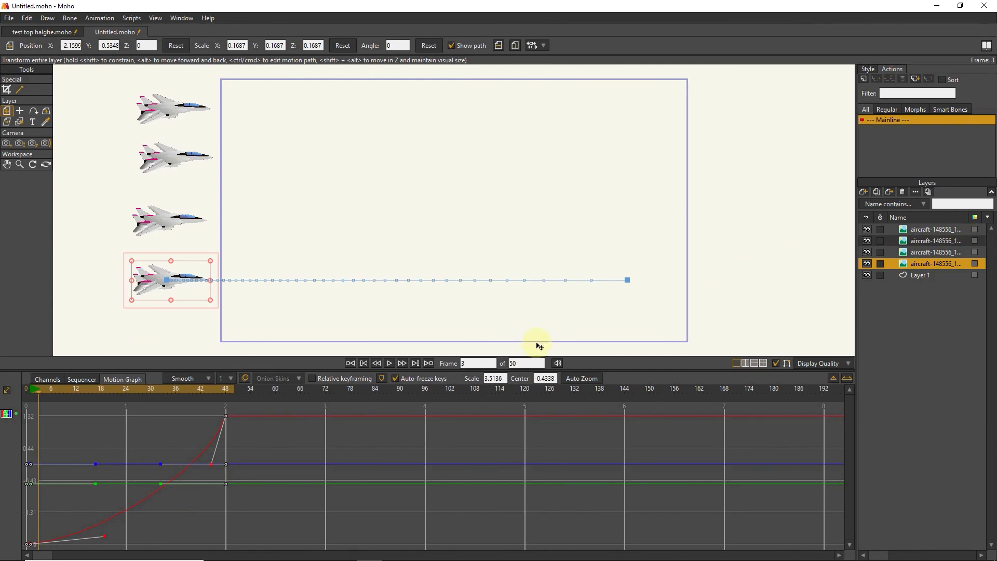
Play the animation to review the bottom aircraft's custom Bezier motion, stop it and return to frame 0
{"action": "left_click", "coordinate": [389, 363]}
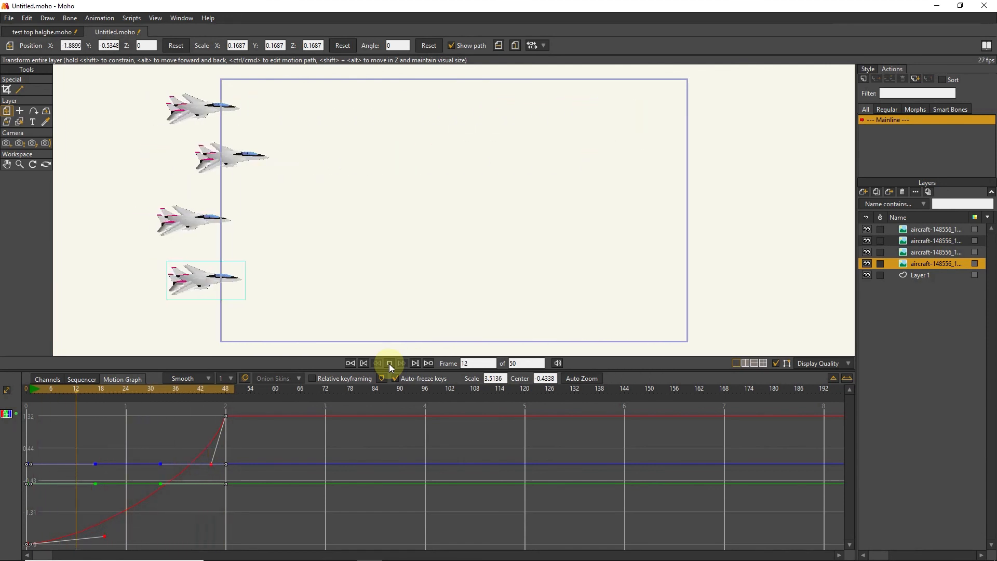
{"action": "left_click", "coordinate": [389, 363]}
{"action": "left_click_drag", "start_coordinate": [144, 390], "coordinate": [20, 397]}
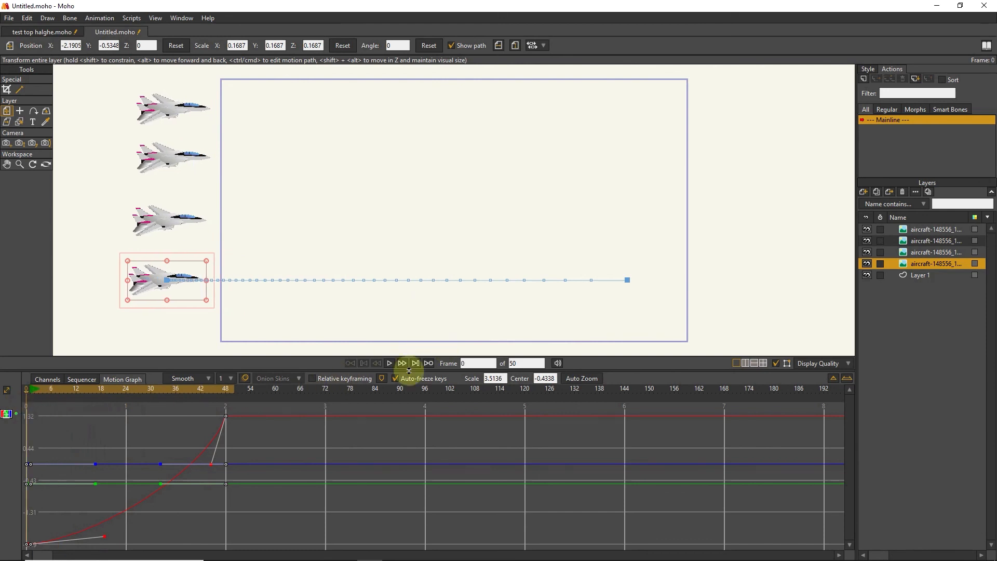